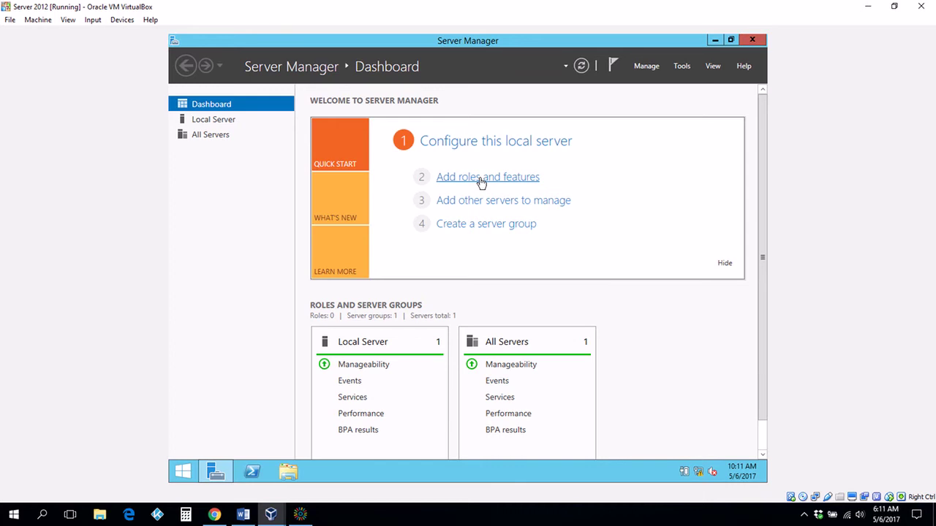
Launch the Add Roles and Features Wizard from the Dashboard quick start
left_click(645, 68)
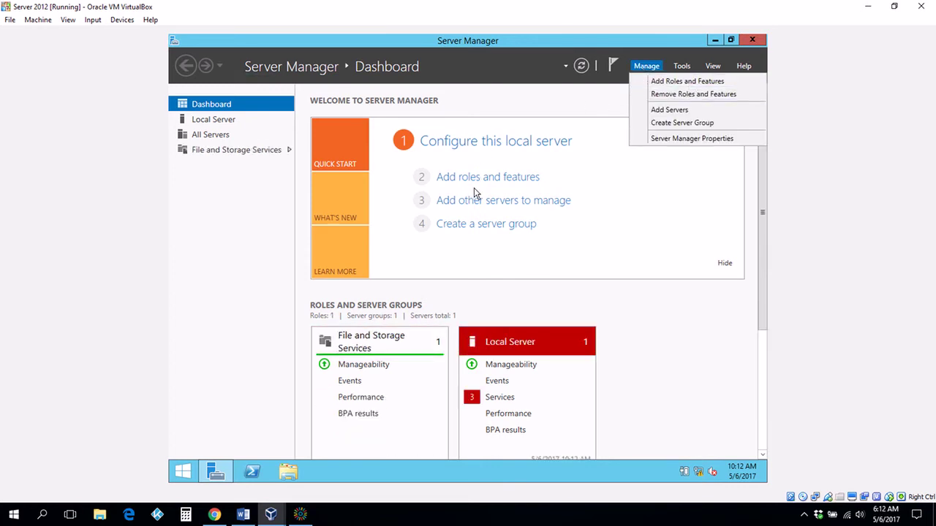
left_click(511, 103)
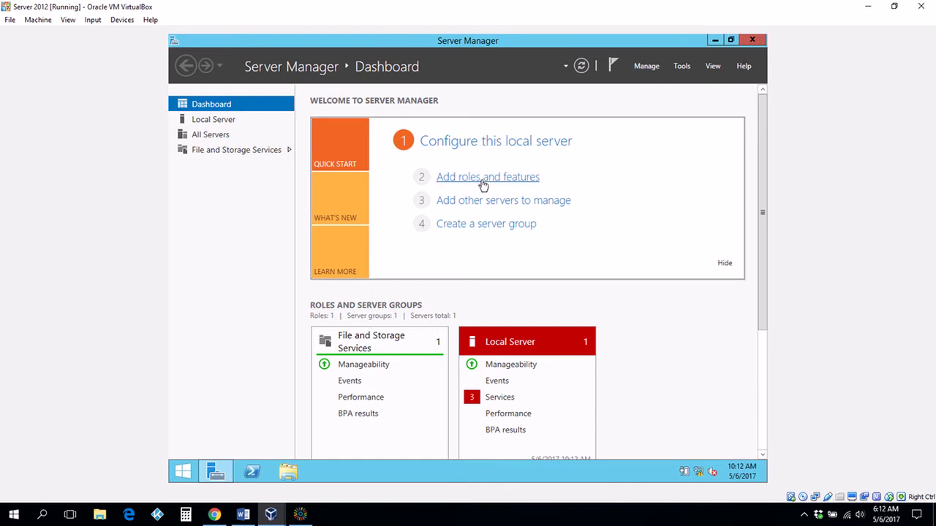
left_click(483, 178)
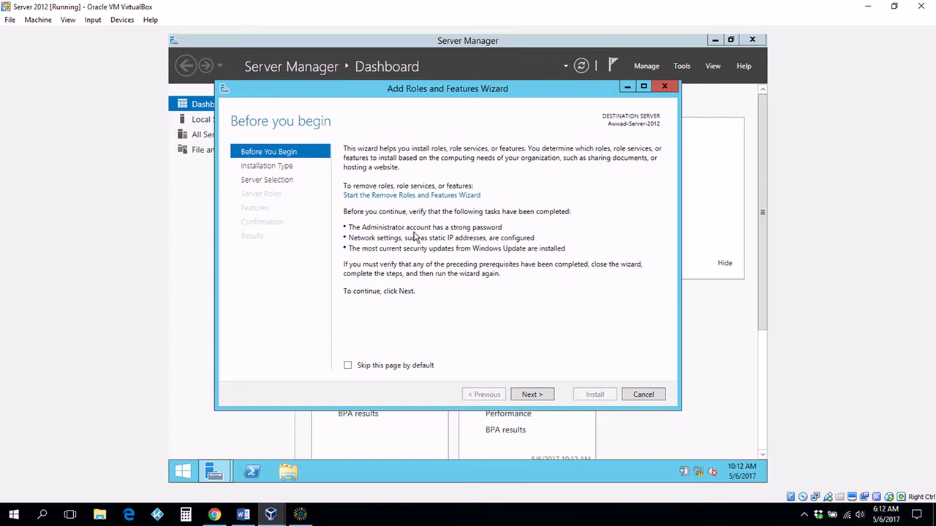
Set the wizard to skip Before You Begin and continue with Role-based installation to destination server selection
left_click(348, 369)
left_click(541, 397)
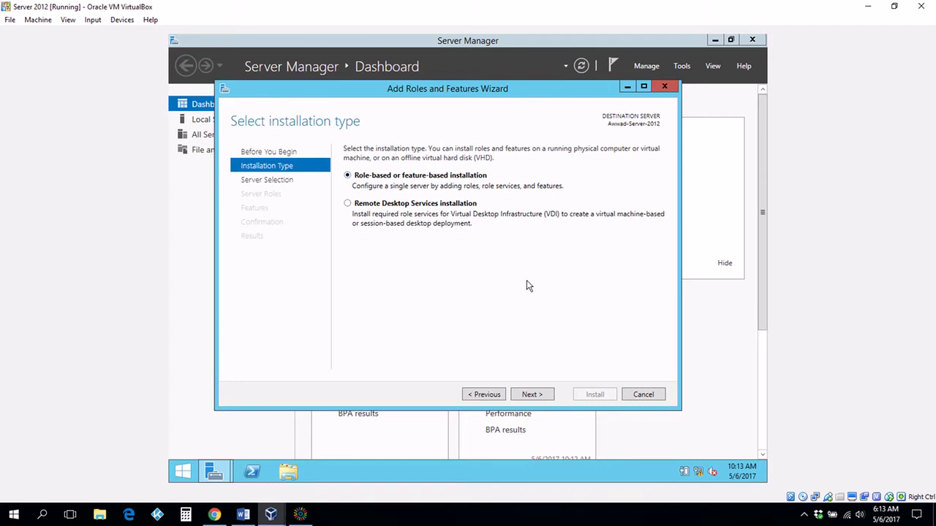
left_click(539, 395)
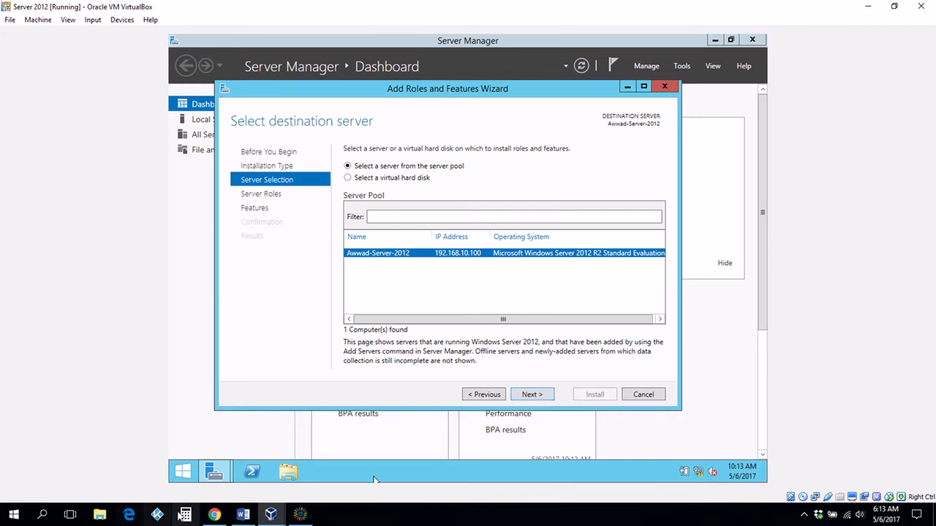
Look through the Lesson-2 Active Directory notes in Word, then minimize Word
left_click(242, 516)
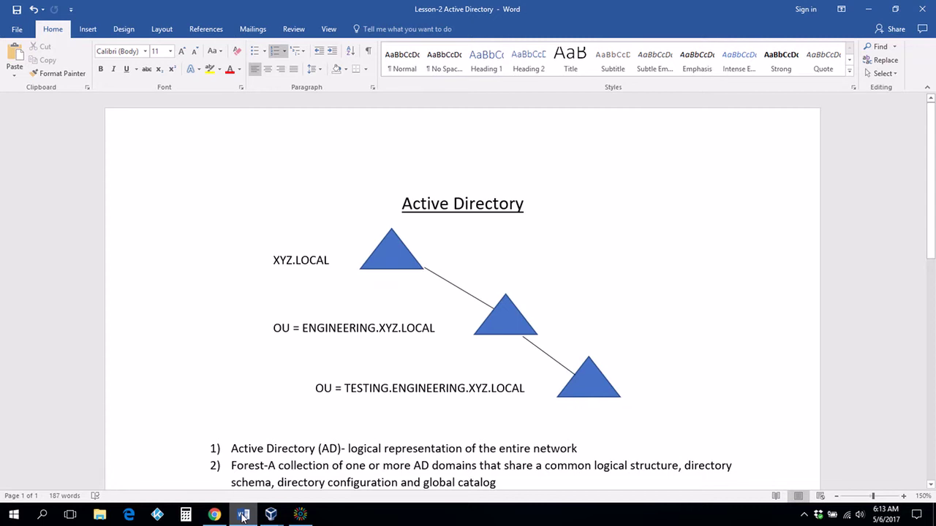
left_click_drag(934, 186, 934, 166)
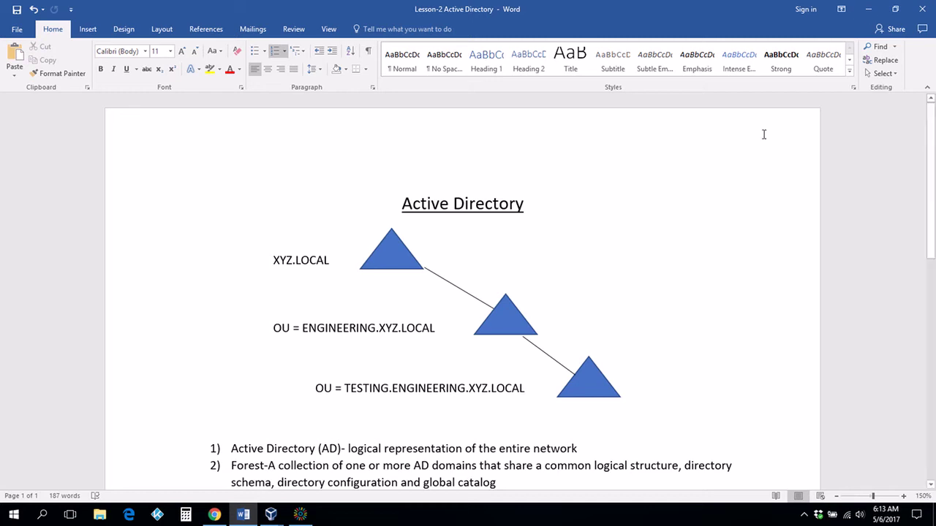
mouse_move(933, 174)
left_mouse_down()
mouse_move(933, 391)
mouse_move(933, 167)
left_mouse_up()
left_click(868, 9)
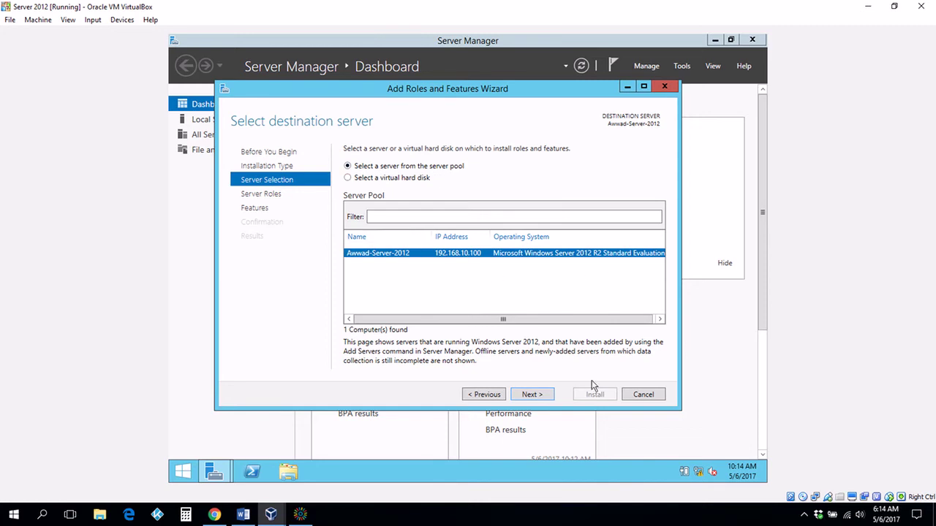
Select the Active Directory Domain Services role along with its required management features
left_click(531, 395)
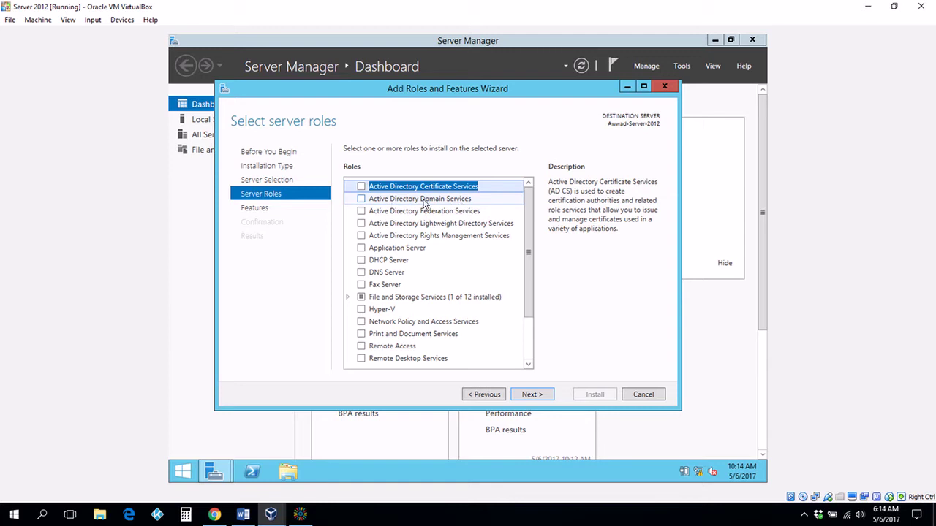
left_click(361, 200)
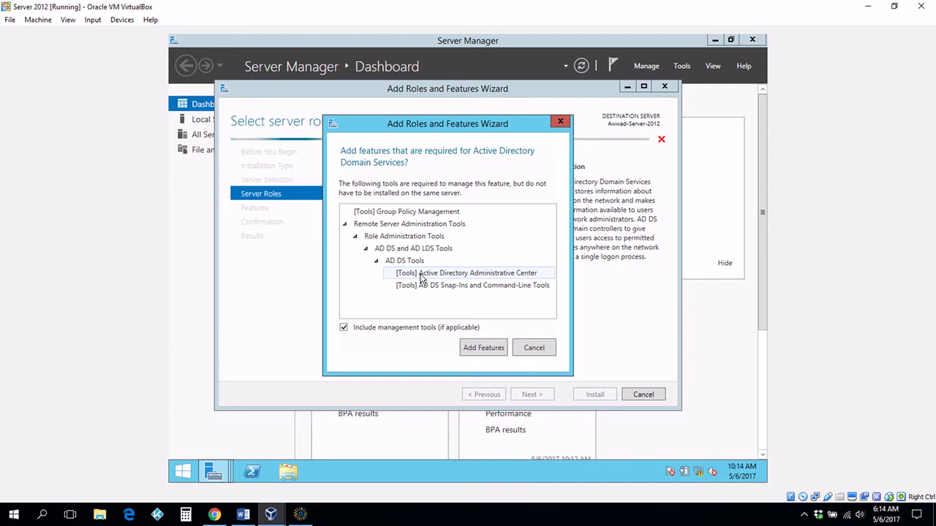
left_click(492, 348)
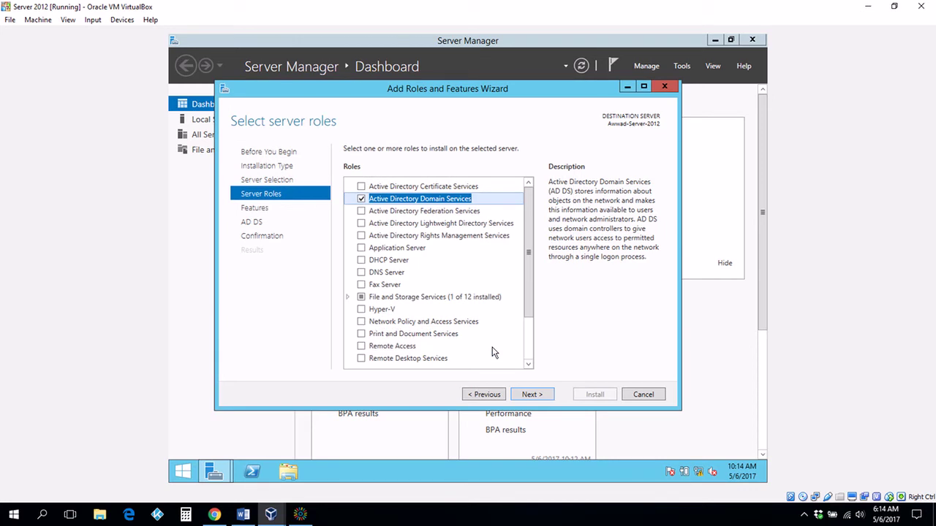
Keep the defaults on Server Roles, Features and AD DS pages through to Confirmation
left_click(533, 396)
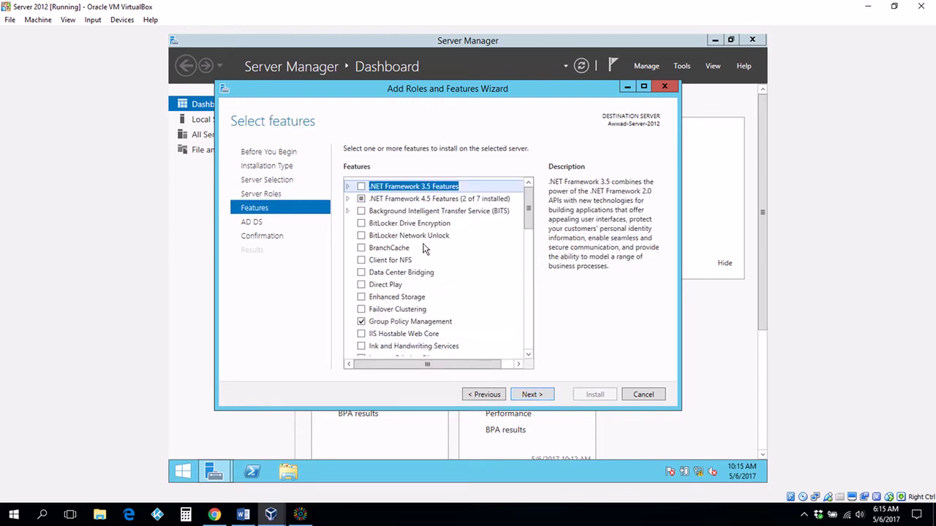
left_click(536, 398)
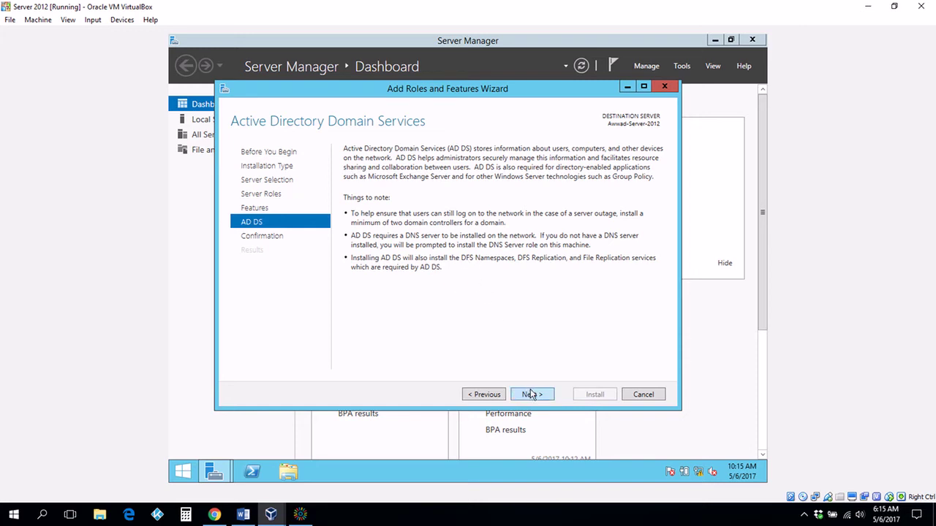
left_click(530, 395)
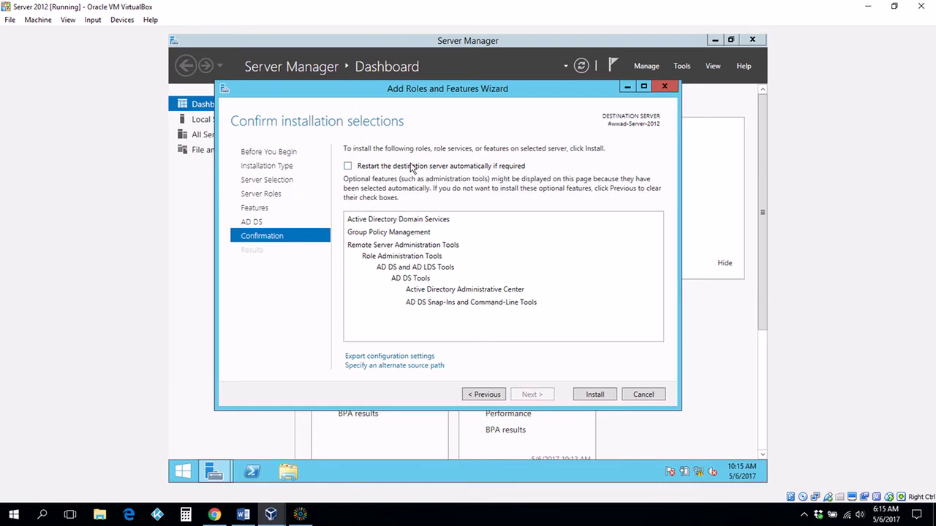
Allow automatic restart if required and install Active Directory Domain Services
left_click(348, 166)
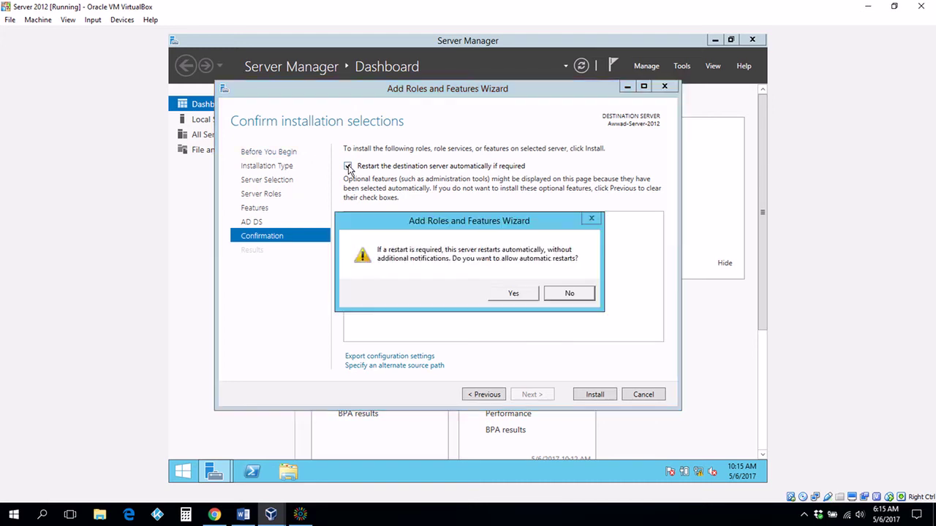
left_click(513, 295)
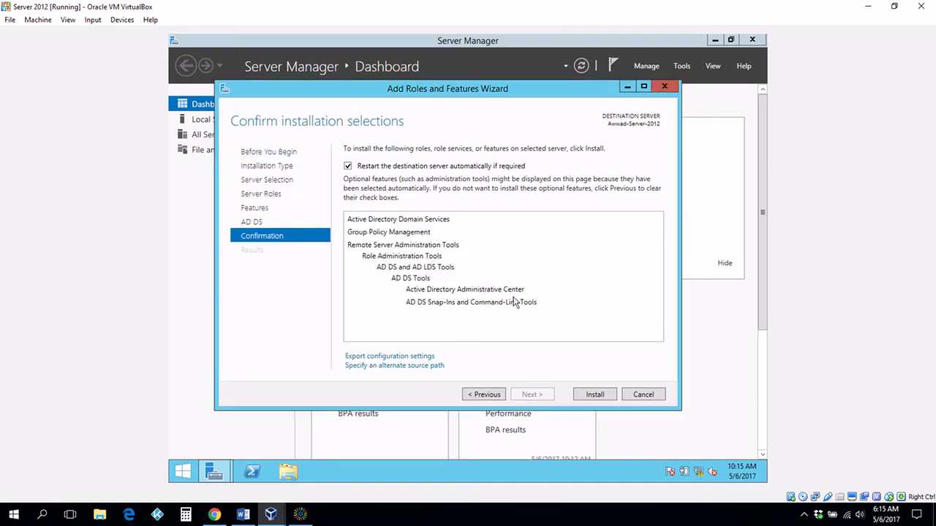
left_click(595, 394)
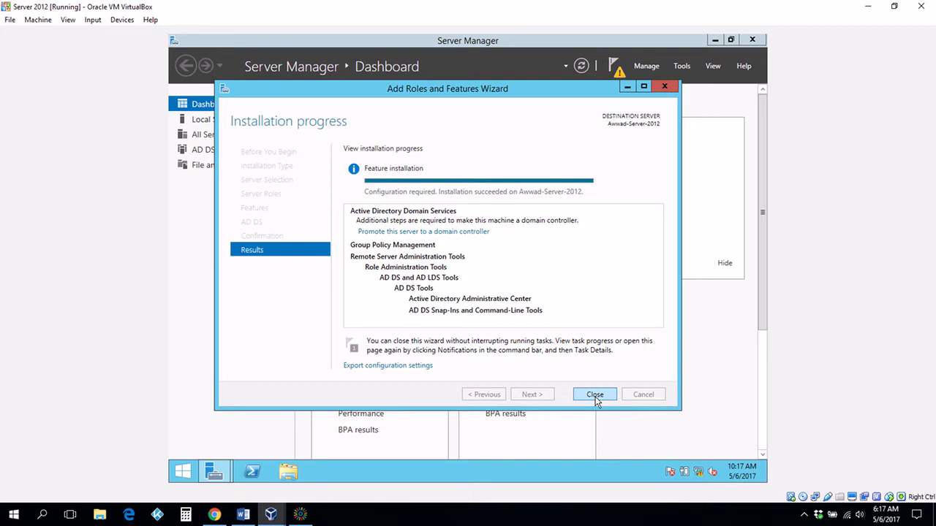
From Notifications, begin promoting the server to a domain controller with 'Add a new forest'
left_click(595, 394)
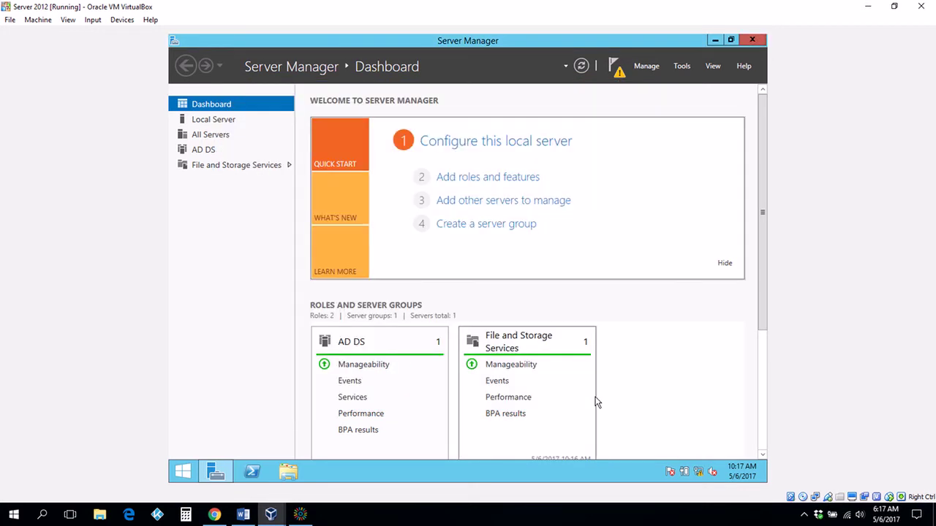
left_click(618, 72)
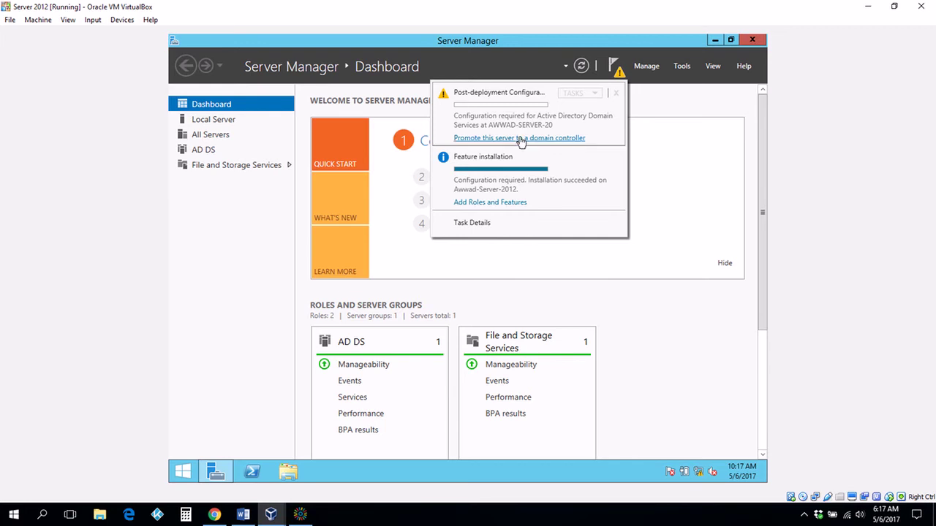
left_click(521, 139)
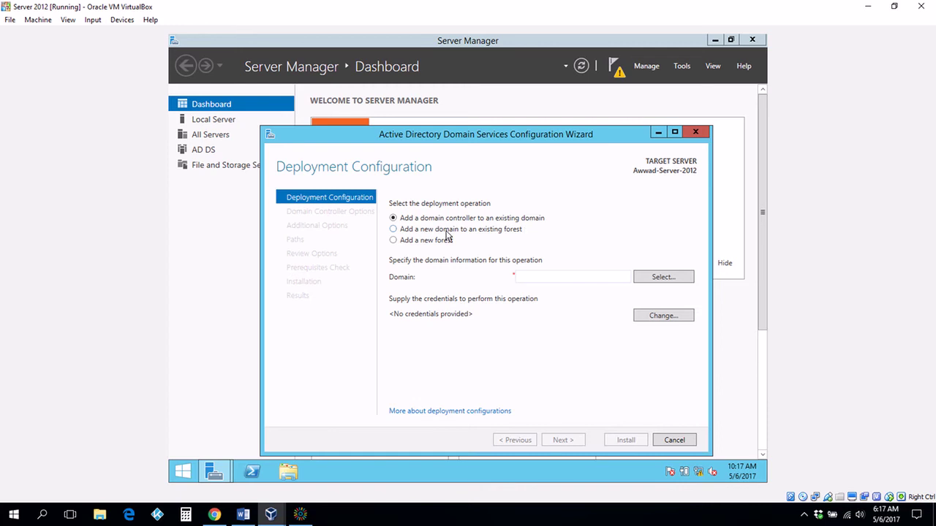
left_click(393, 241)
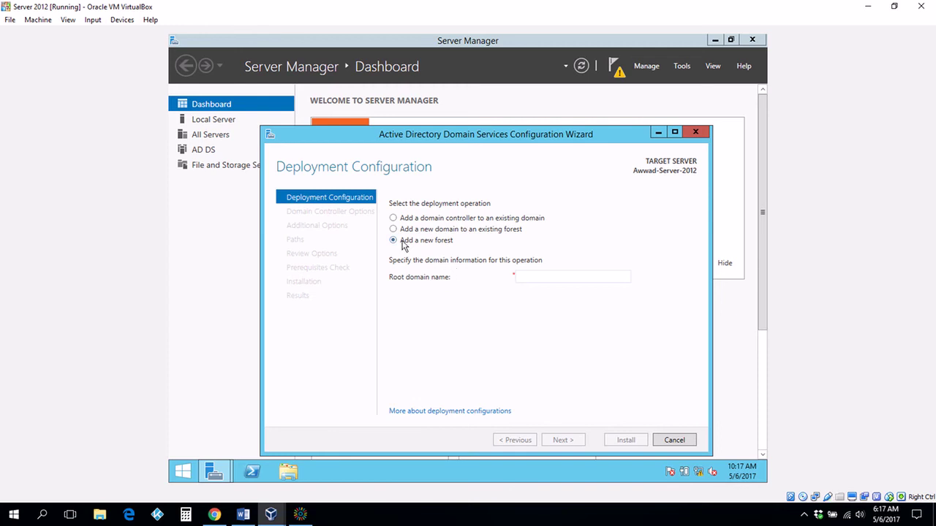
Enter XYZ.LOCAL as the root domain name and proceed to Domain Controller Options
left_click(546, 277)
key("Caps_Lock")
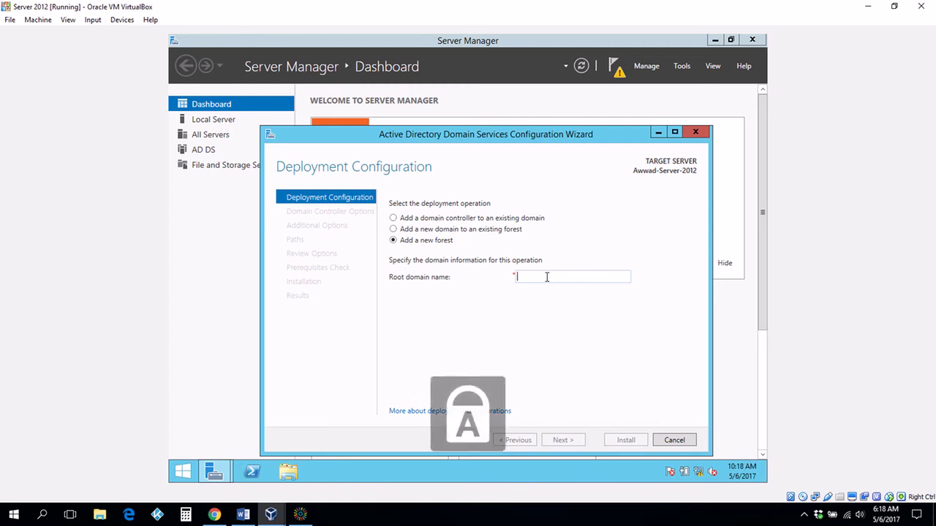
type("XY")
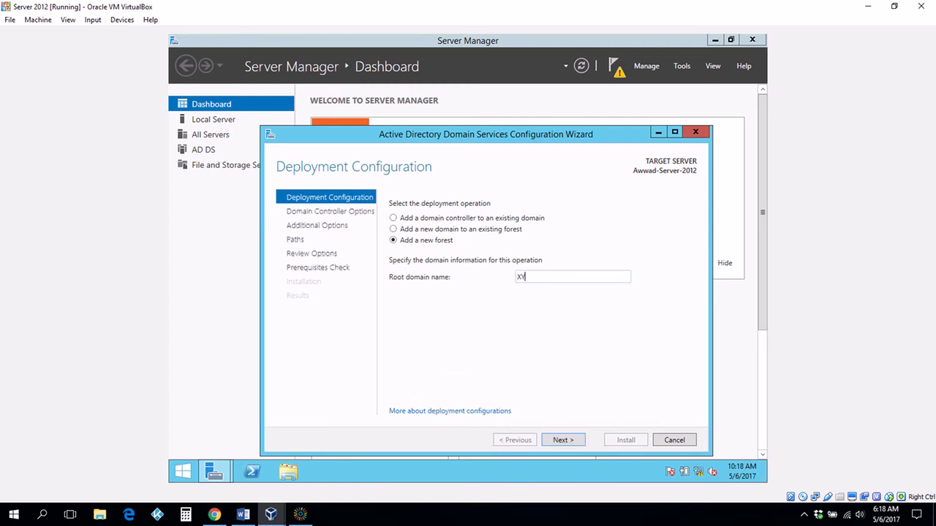
type("Z.LOCAL")
left_click(562, 439)
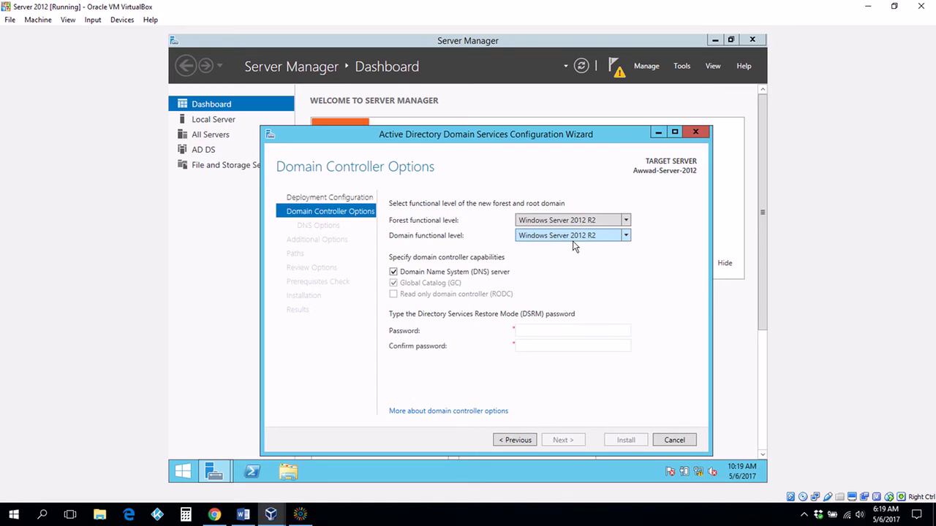
left_click(627, 236)
left_click(626, 236)
left_click(627, 236)
left_click(627, 236)
left_click(626, 221)
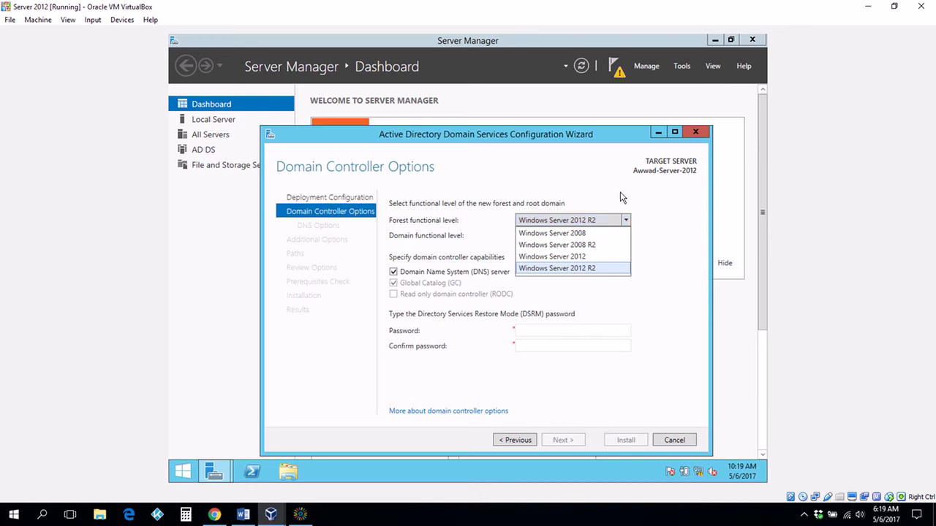
left_click(621, 197)
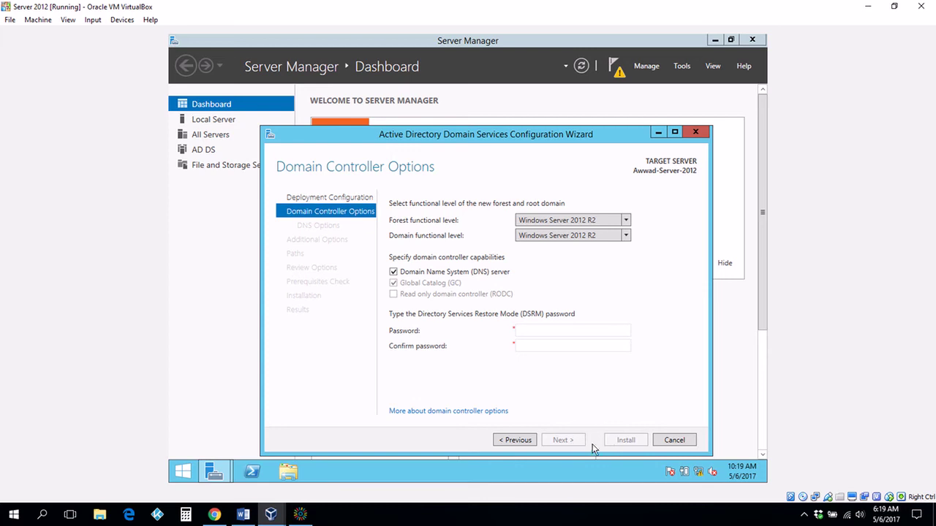
left_click(517, 440)
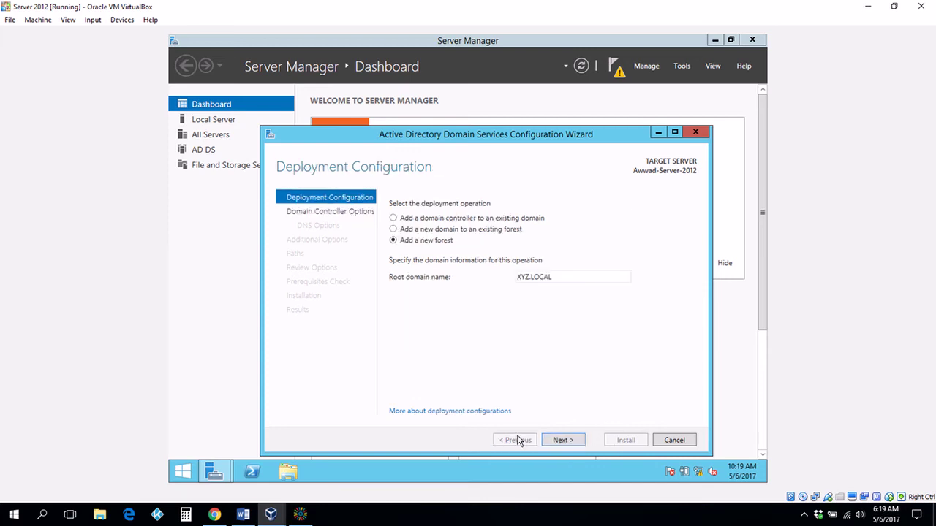
left_click(569, 442)
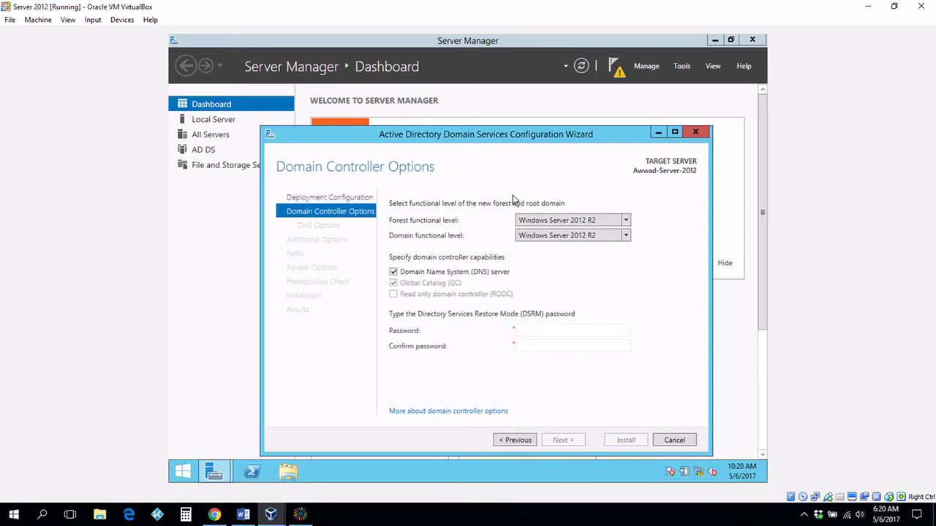
Enter a Directory Services Restore Mode password and submit it
left_click(526, 333)
type("••••••")
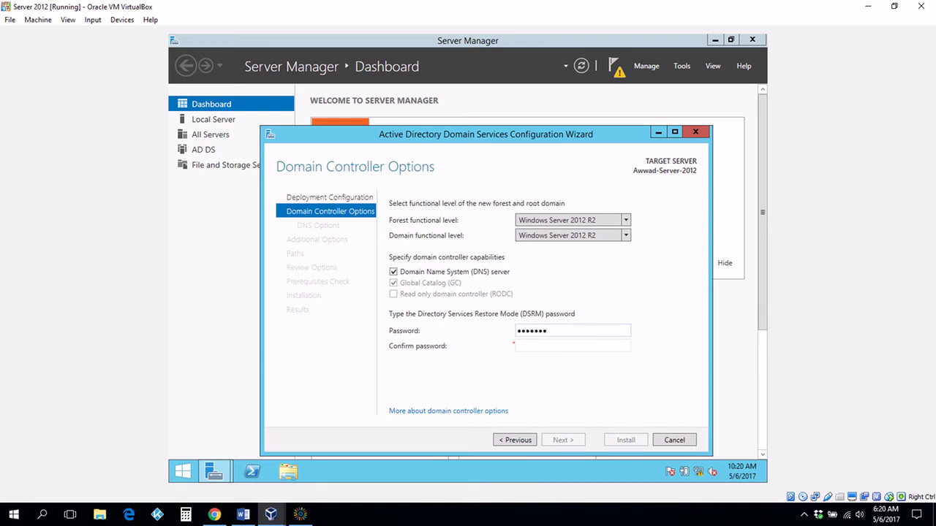
type("•••••••")
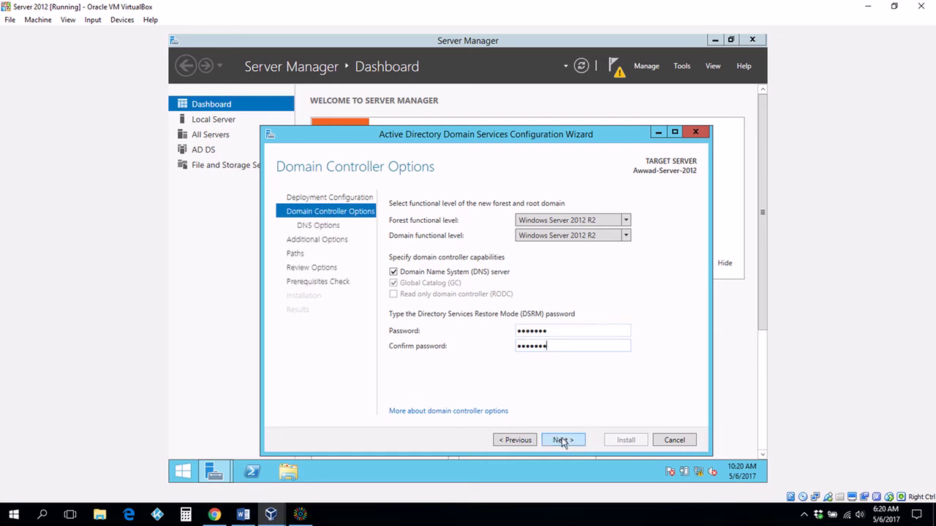
left_click(562, 440)
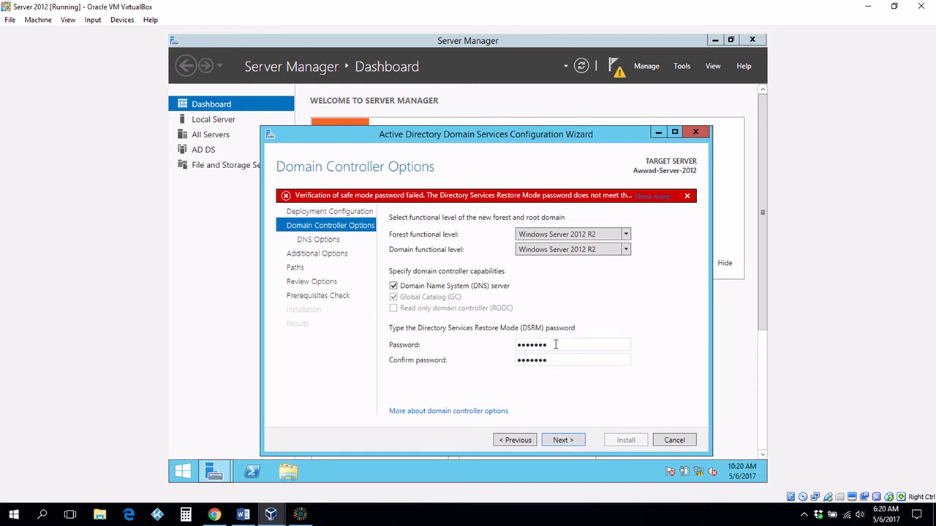
Replace the rejected password with a stronger one in both fields and reach DNS Options
left_click_drag(556, 345, 442, 346)
type("P")
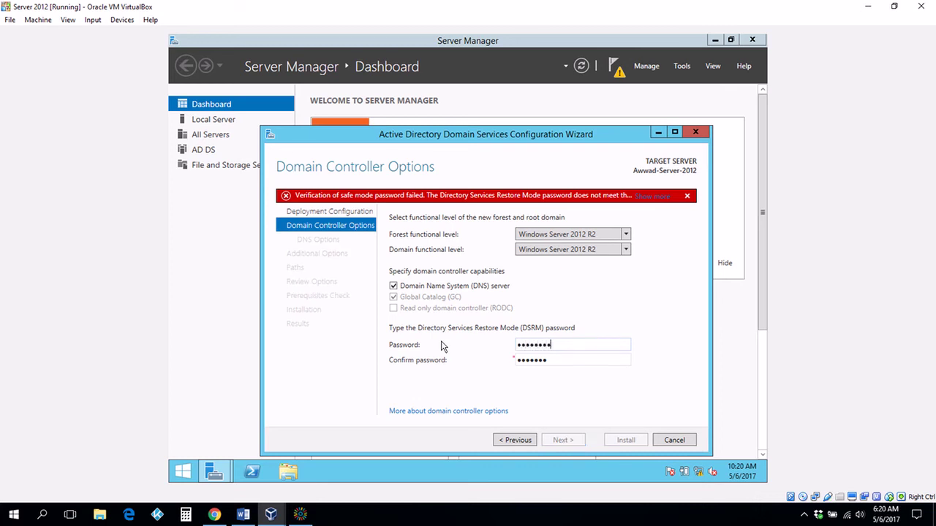
left_click_drag(553, 361, 468, 368)
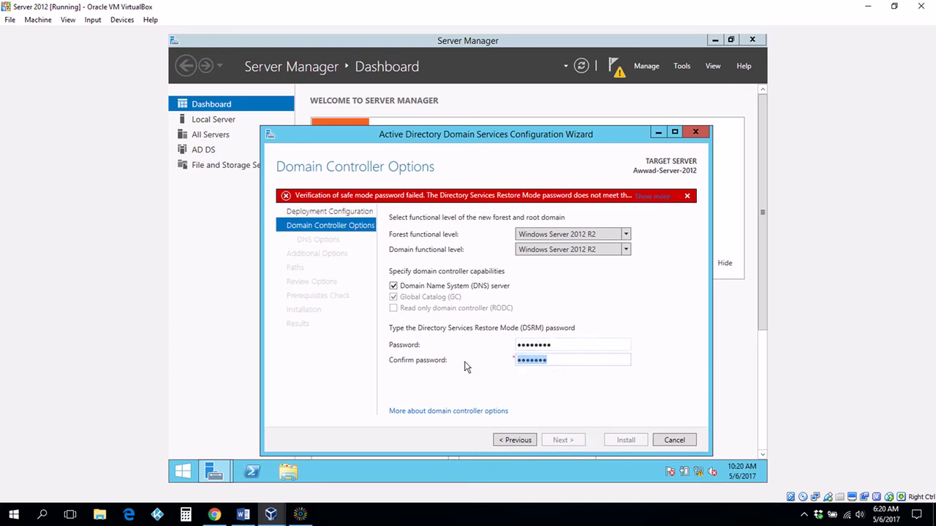
type("P@ssw0rd")
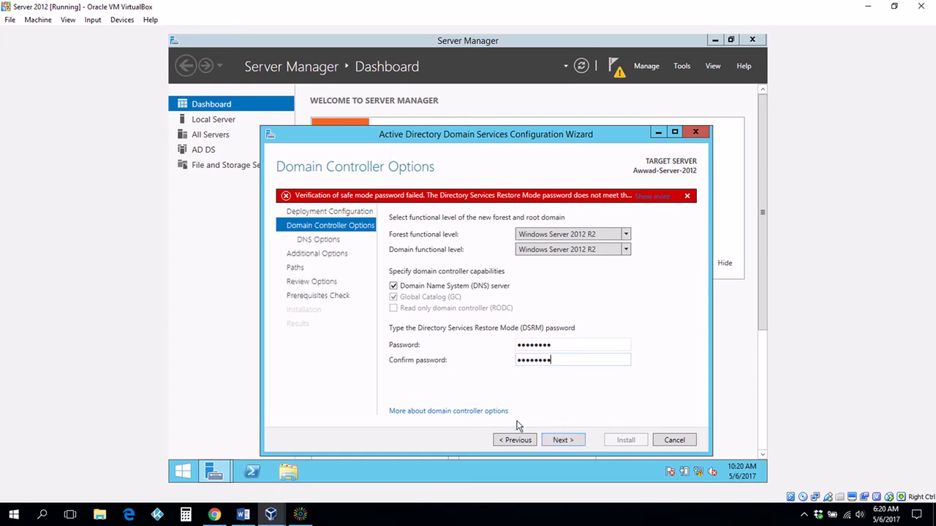
left_click(562, 441)
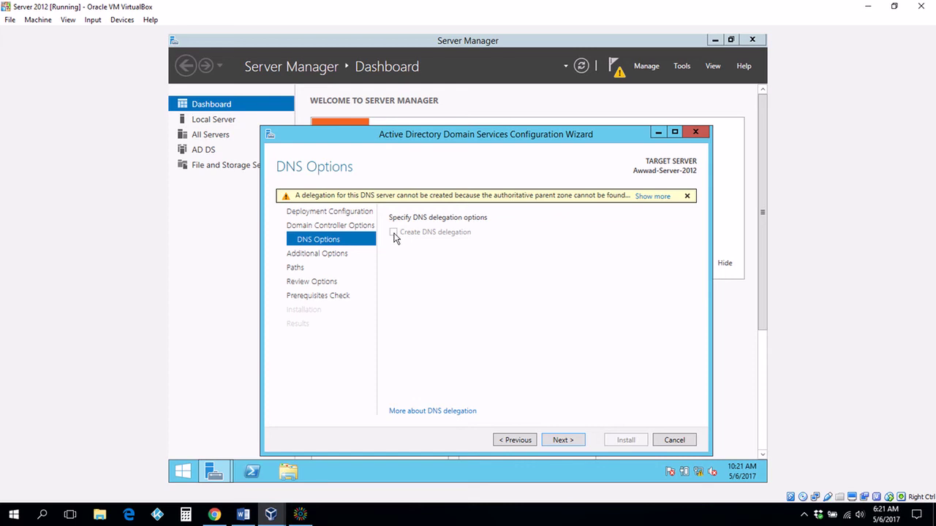
left_click(519, 442)
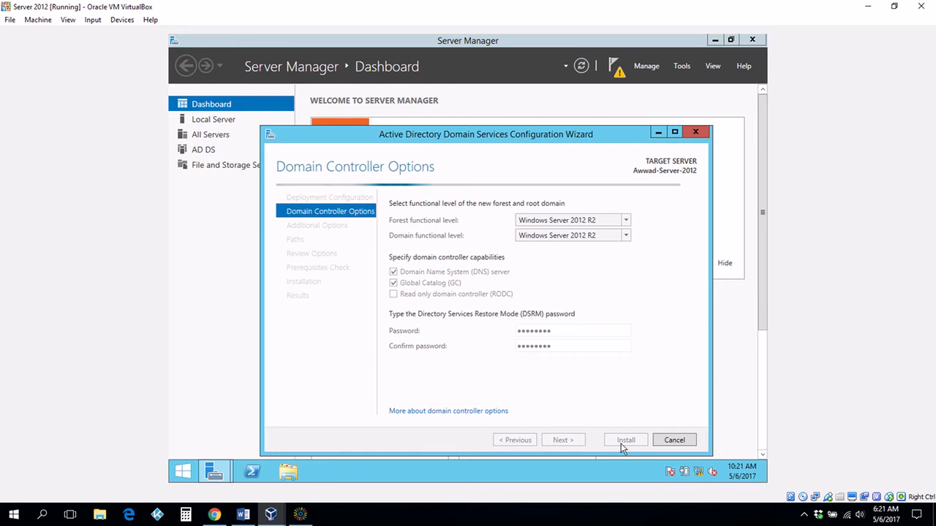
left_click(674, 440)
left_click(536, 296)
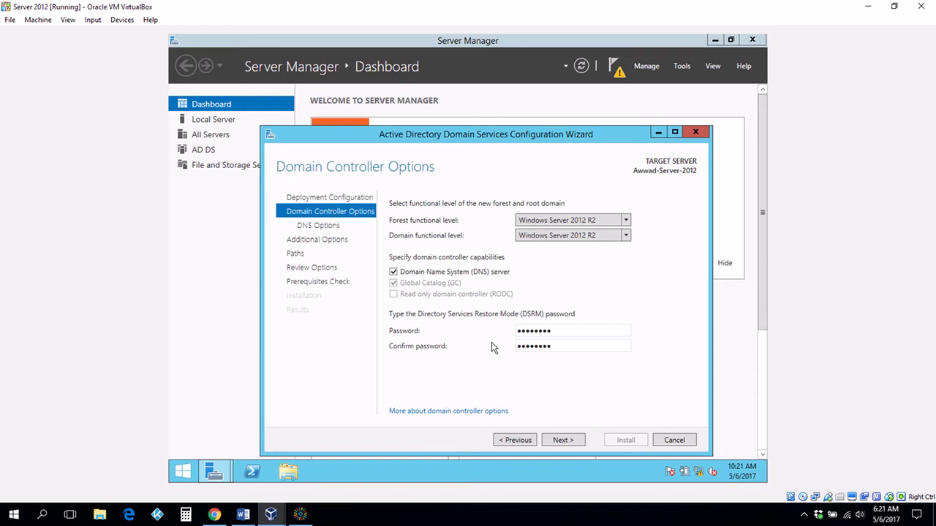
left_click(562, 440)
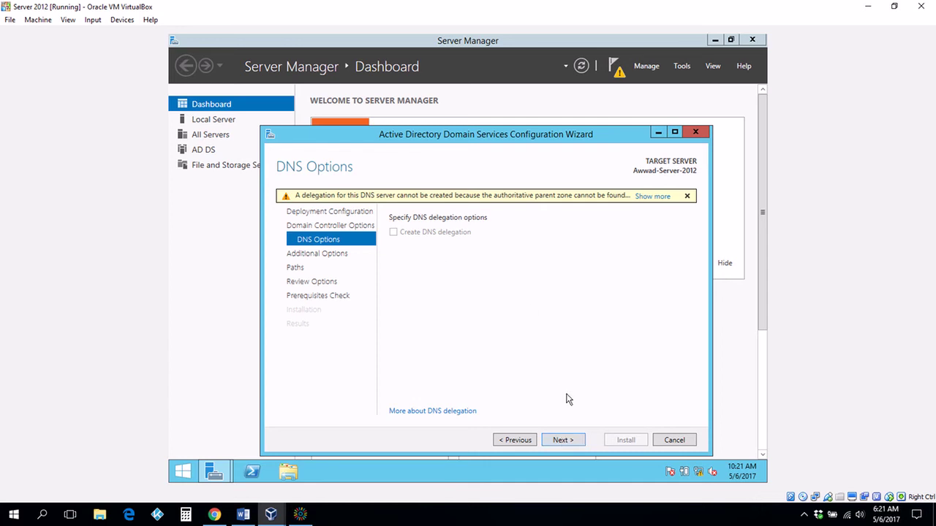
Continue past DNS Options, keeping the NetBIOS name XYZ, to the Paths page
left_click(563, 440)
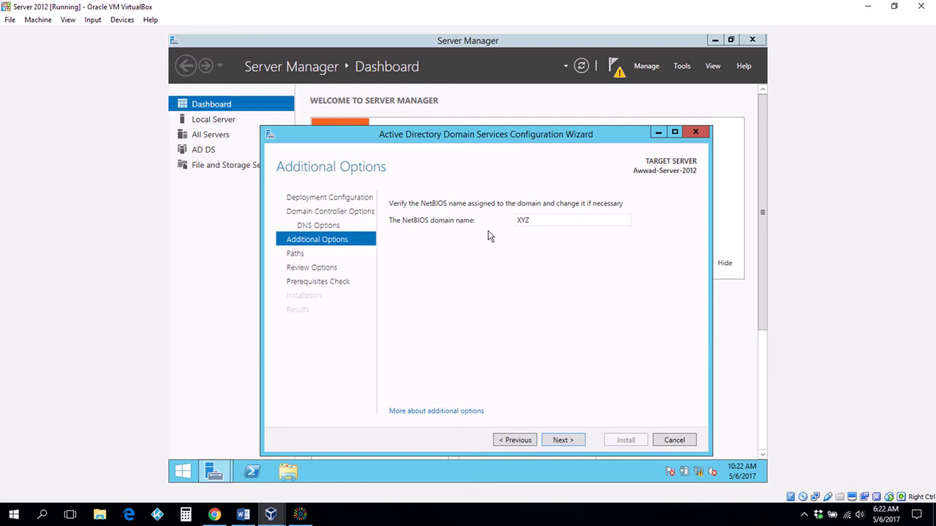
left_click(563, 439)
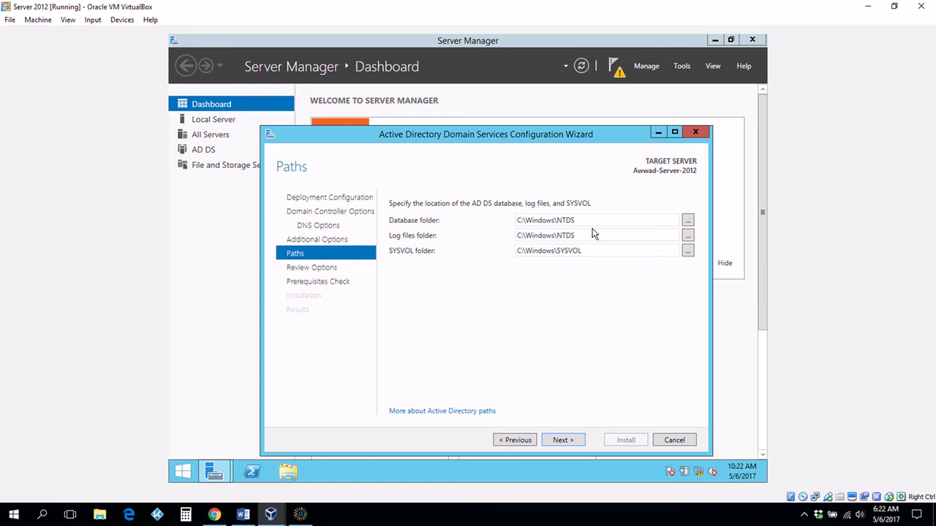
Advance to Review Options and view the Install-ADDSForest PowerShell script for XYZ.LOCAL in Notepad
left_click(562, 441)
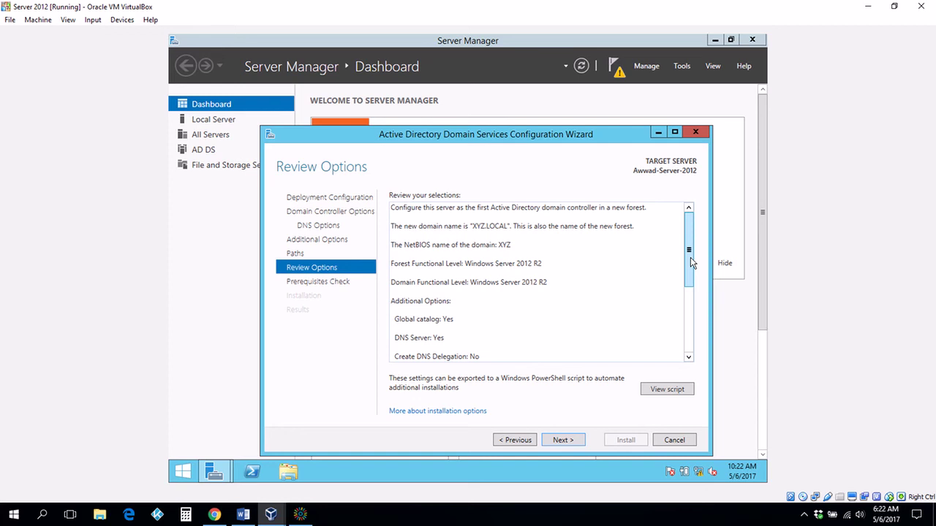
left_click(664, 391)
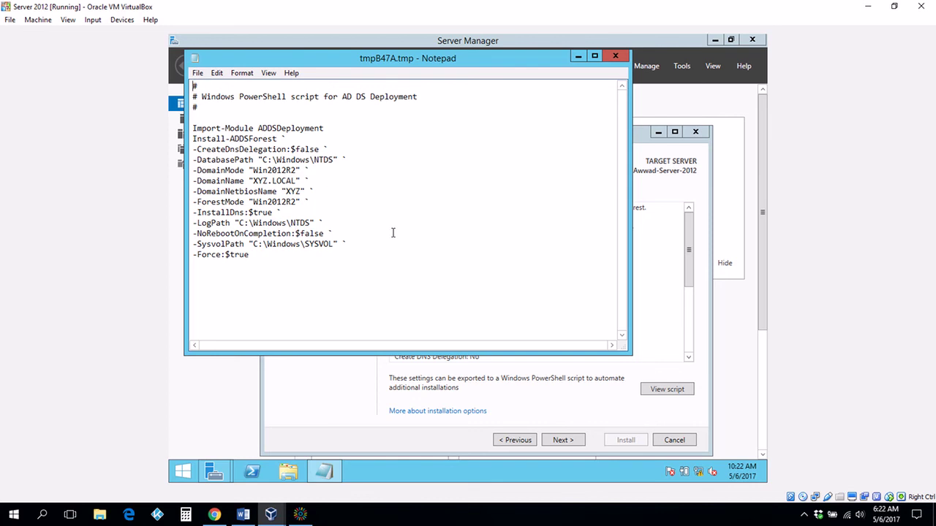
Close the Notepad window showing the Install-ADDSForest deployment script
left_click(615, 58)
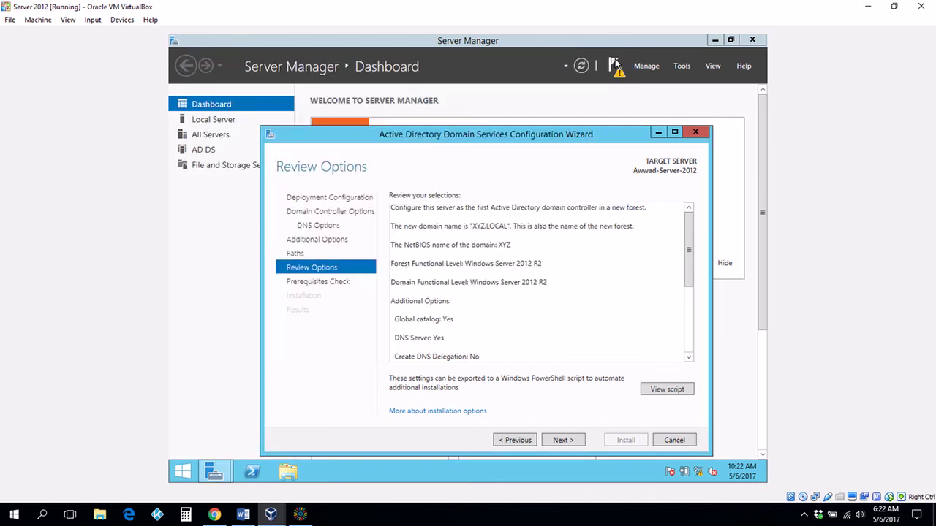
Run the prerequisites check until all checks pass with two warnings, and reposition the wizard window
left_click(562, 440)
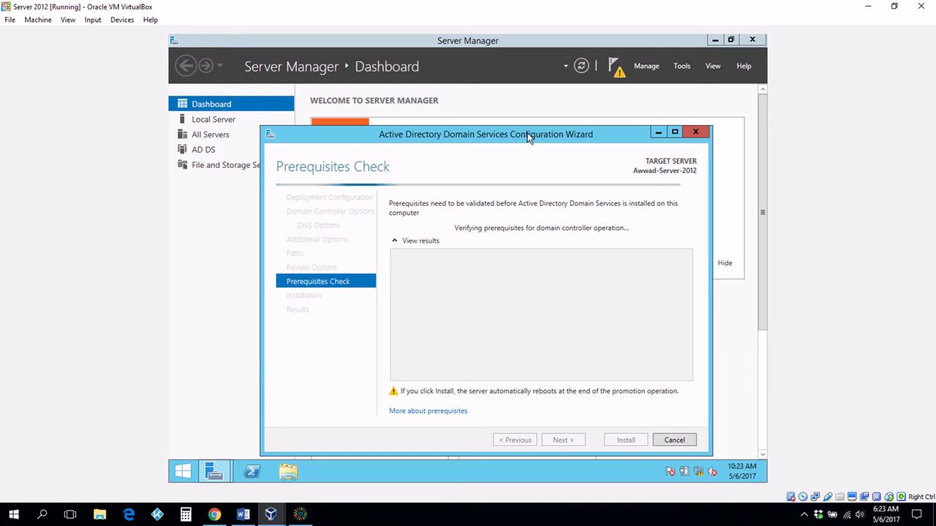
left_click_drag(527, 132, 550, 102)
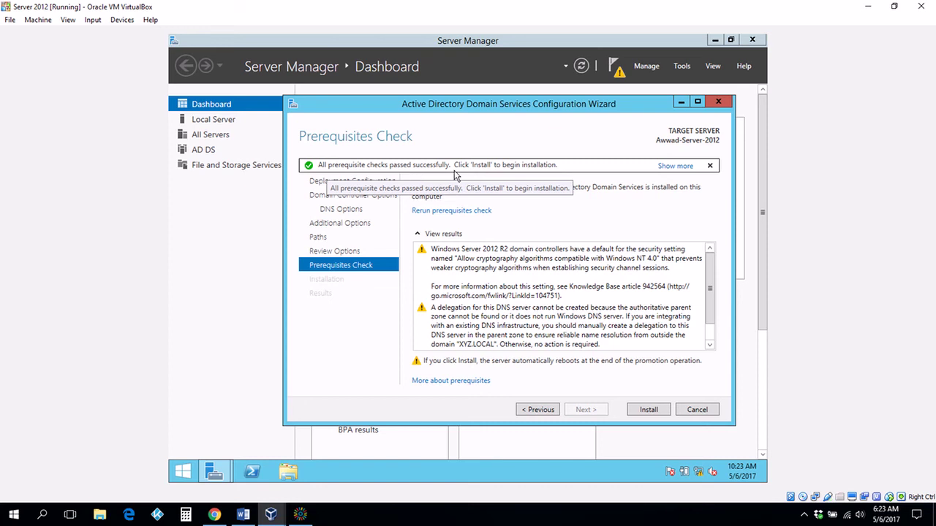
Install AD DS to make the server the first domain controller of XYZ.LOCAL
left_click(652, 410)
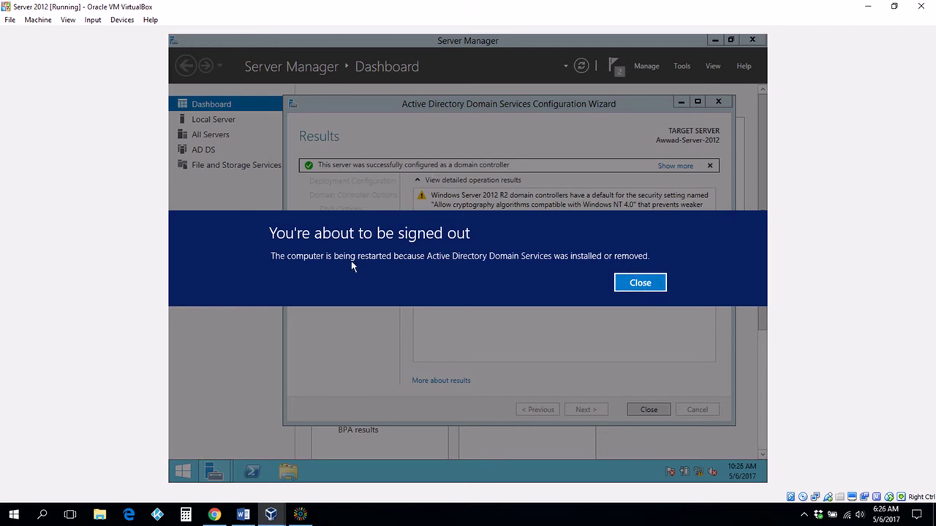
Dismiss the sign-out notice and, after reboot, send Ctrl-Alt-Del via VirtualBox's Input > Keyboard menu
left_click(653, 285)
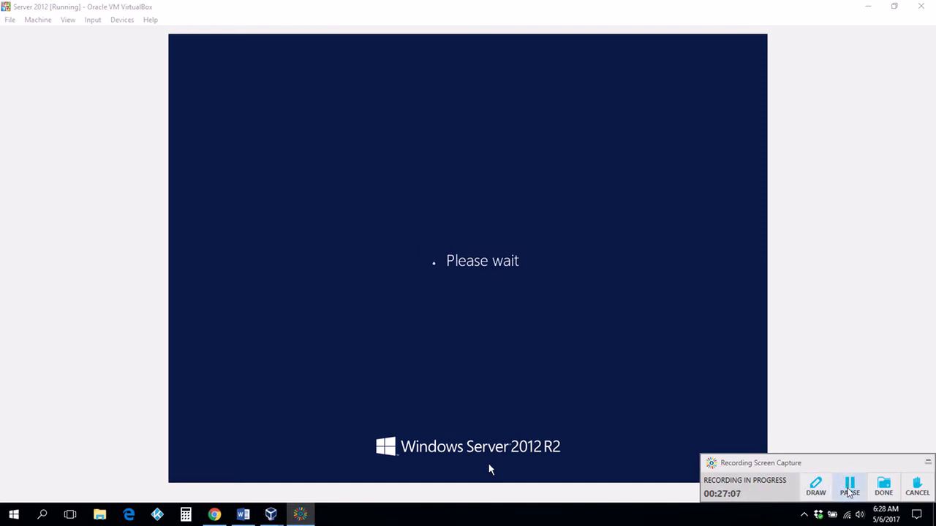
left_click(850, 489)
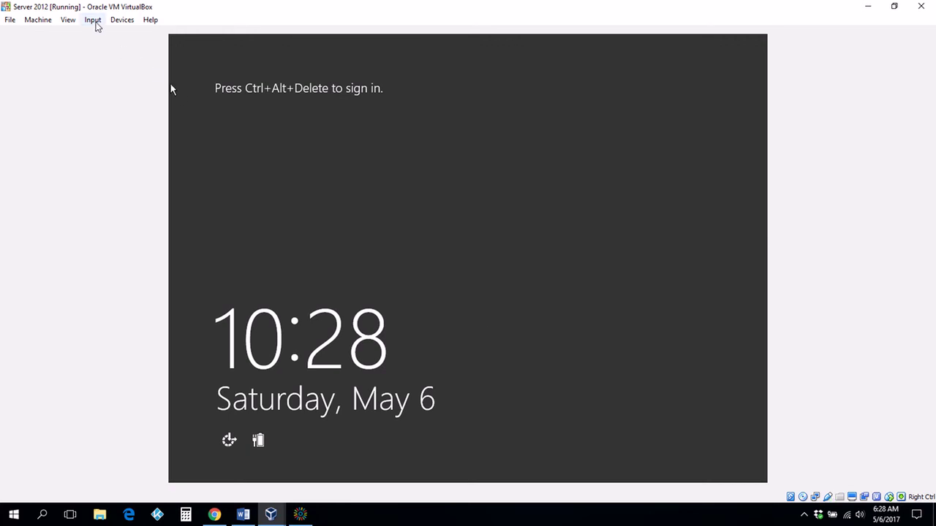
left_click(95, 22)
mouse_move(105, 34)
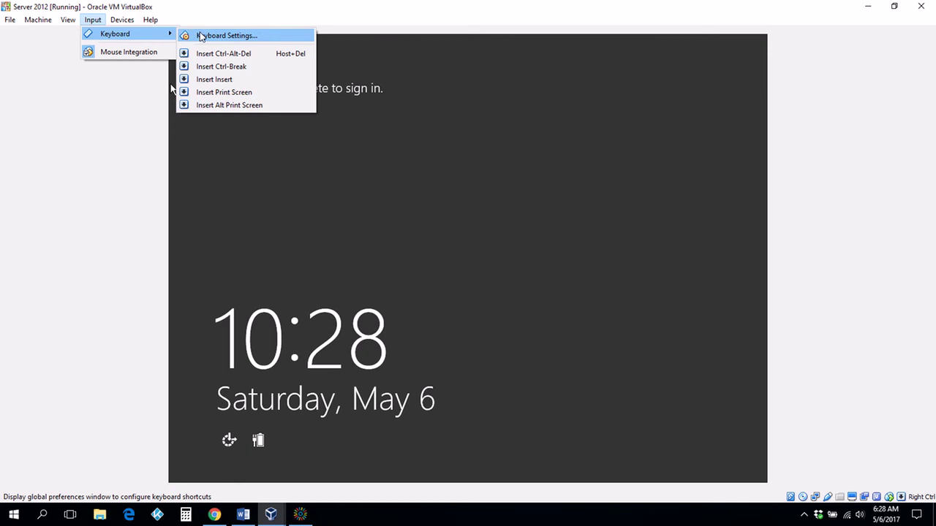
left_click(219, 53)
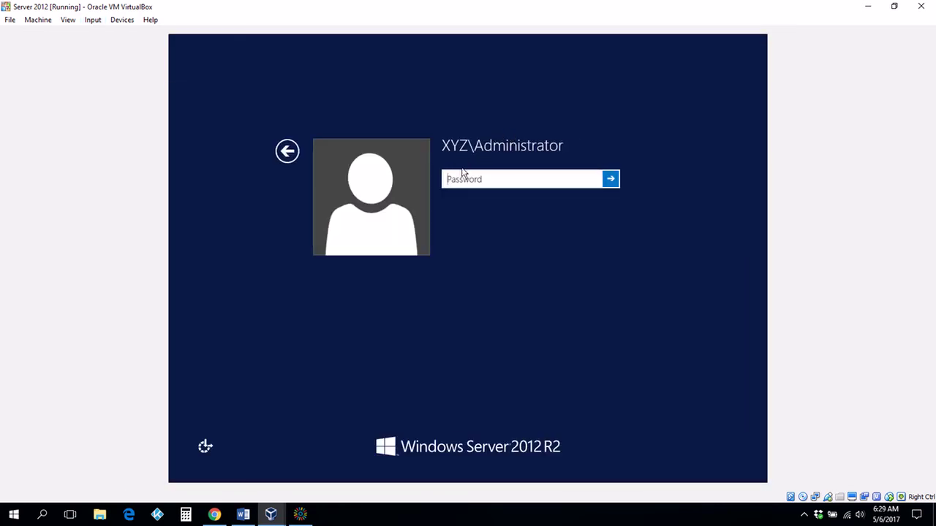
type("Passw0rd")
key("Return")
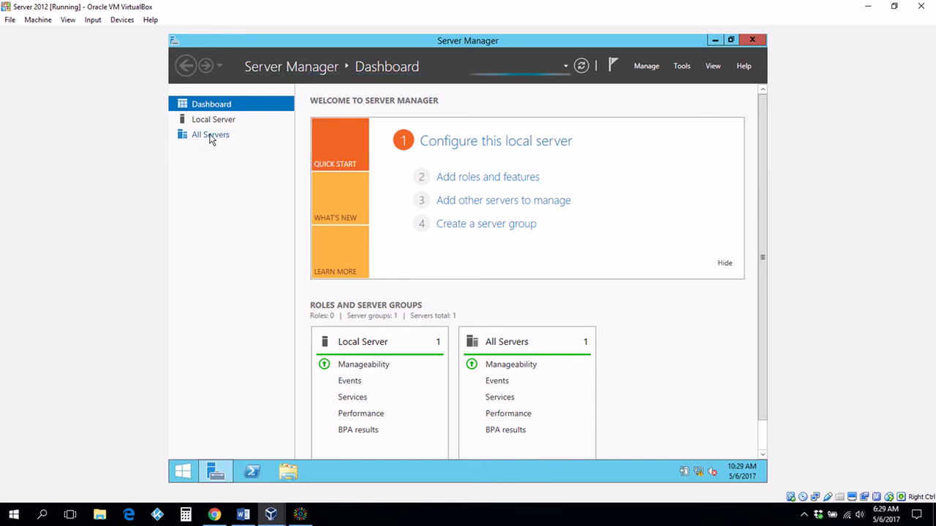
Review All Servers, the AD DS role page, Local Server properties and the DNS role page
left_click(211, 136)
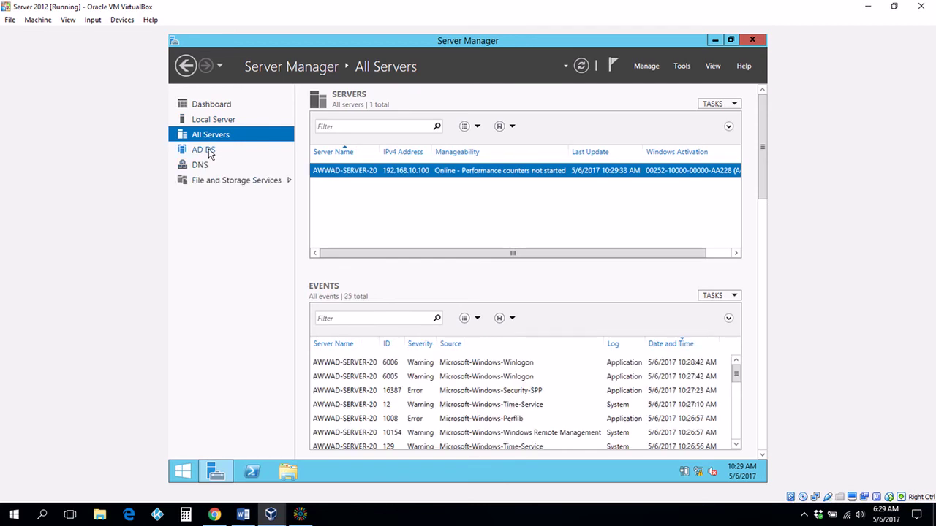
left_click(205, 150)
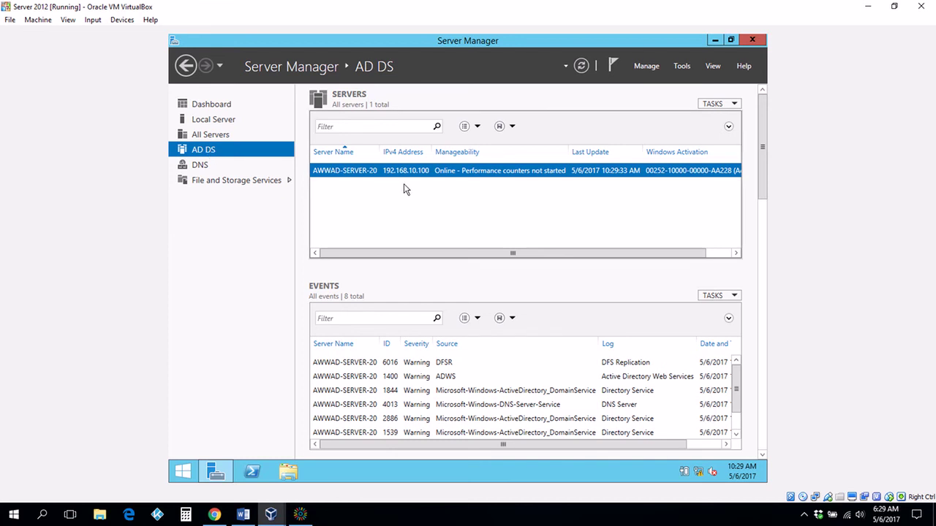
left_click(222, 123)
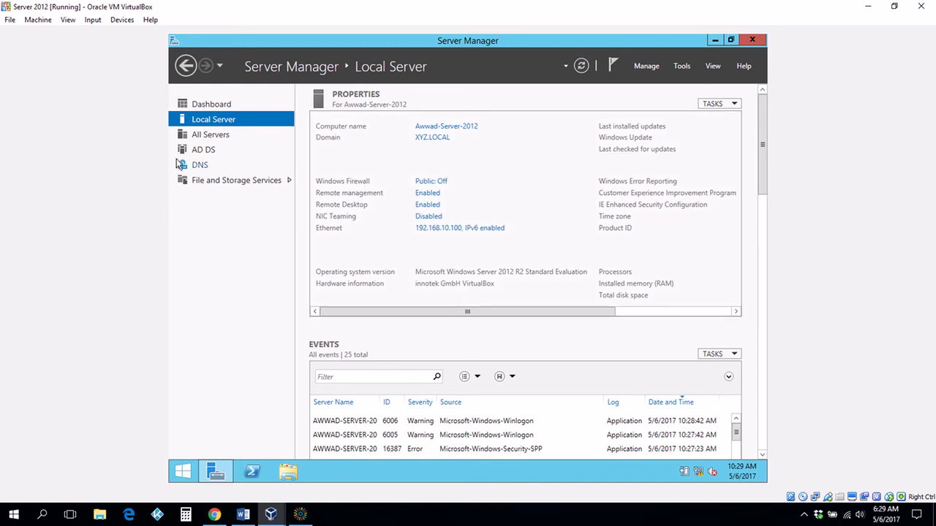
left_click(200, 165)
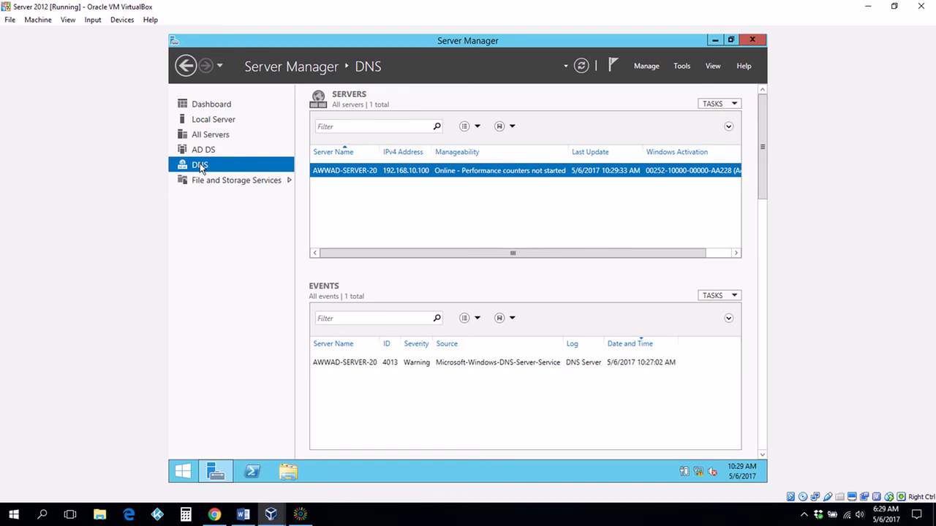
Revisit AD DS and File and Storage Services, ending on the Dashboard listing 3 roles
left_click(219, 106)
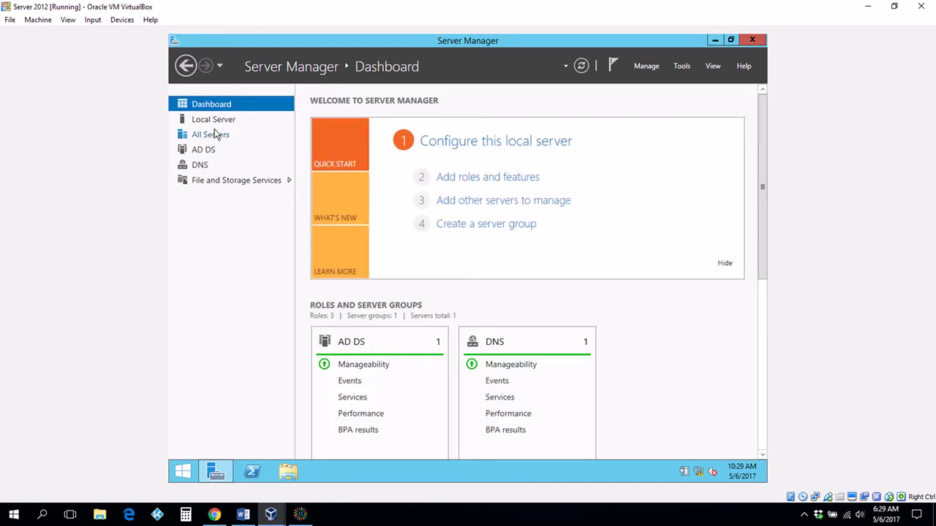
left_click(183, 151)
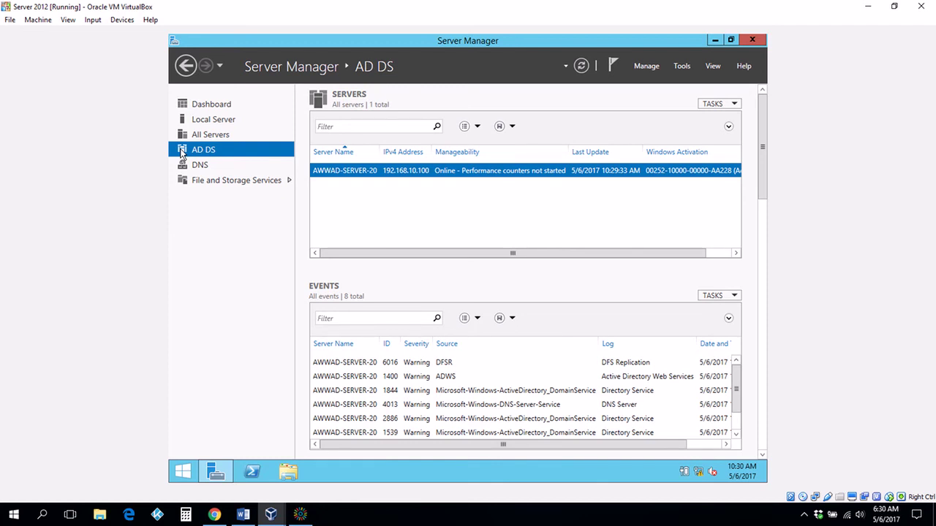
left_click(227, 180)
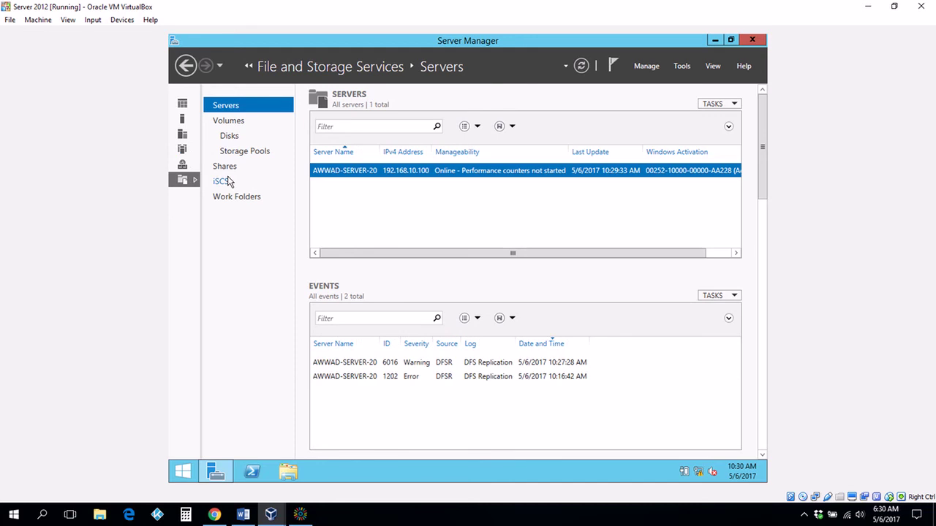
left_click(185, 108)
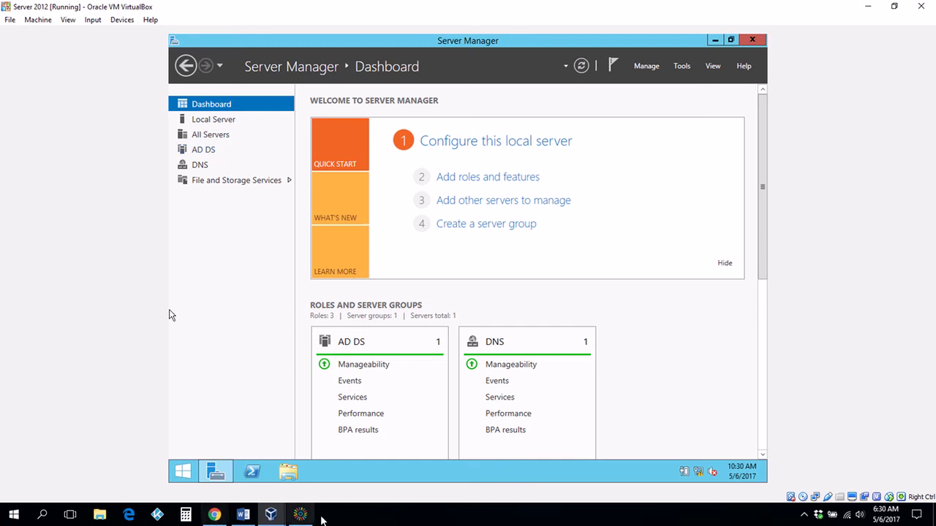
left_click(297, 518)
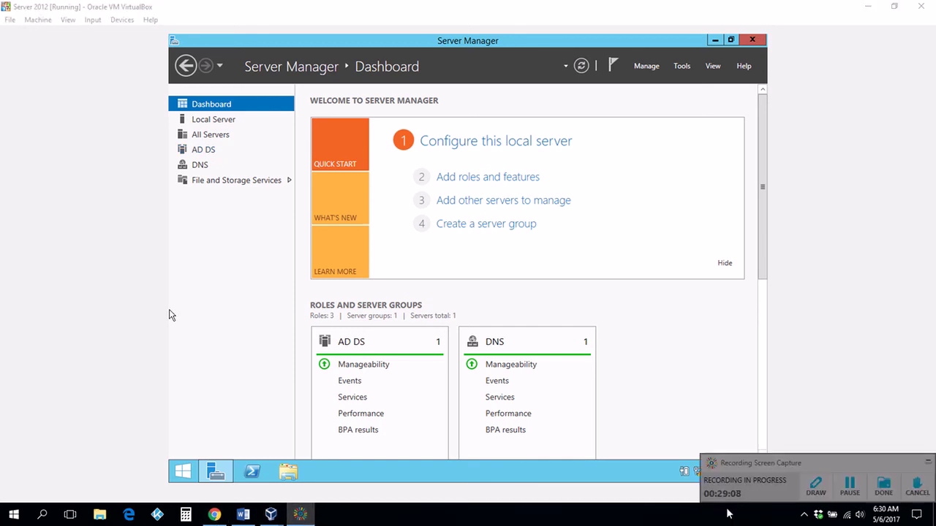